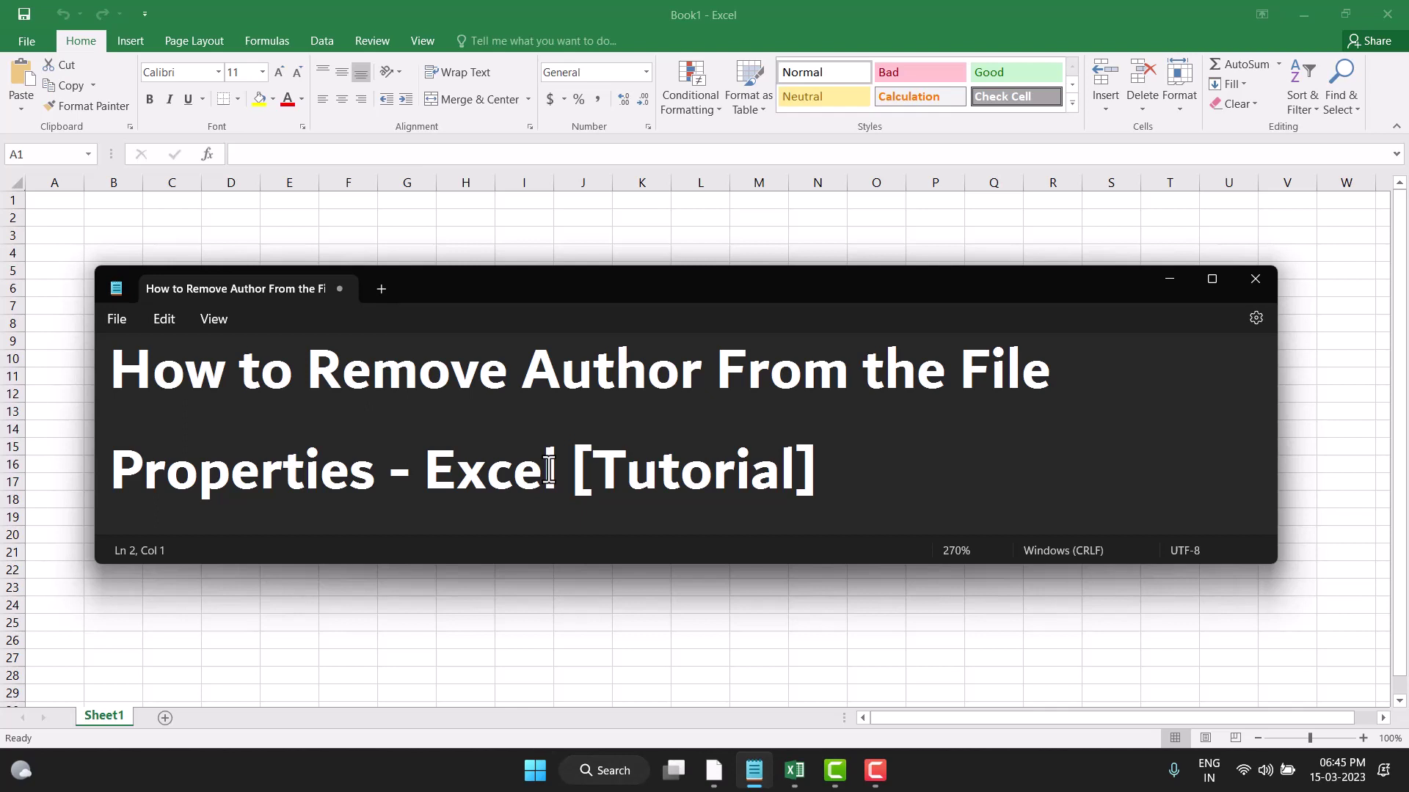
Step: Minimize the Notepad tutorial note so the blank Book1 worksheet is visible
left_click(1173, 279)
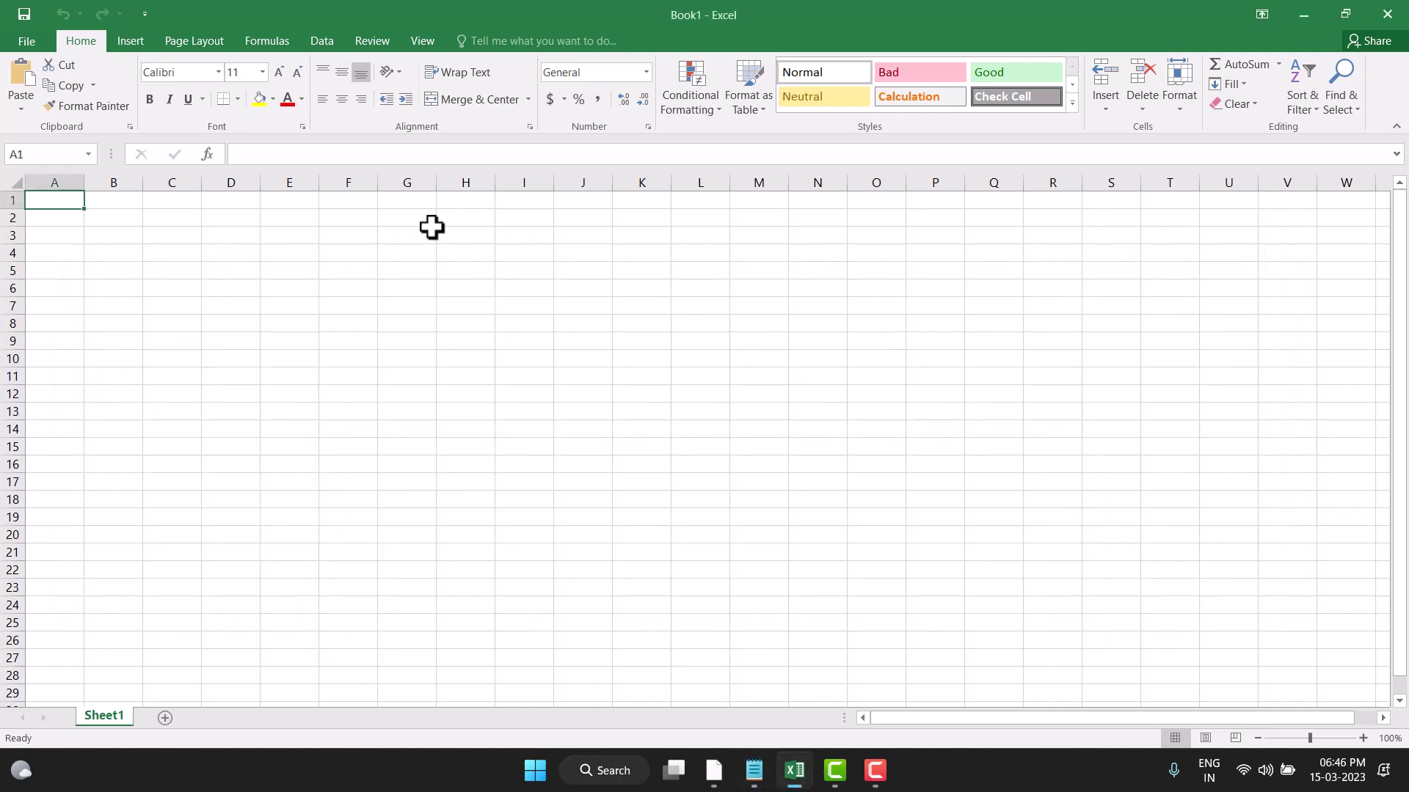
left_click(880, 773)
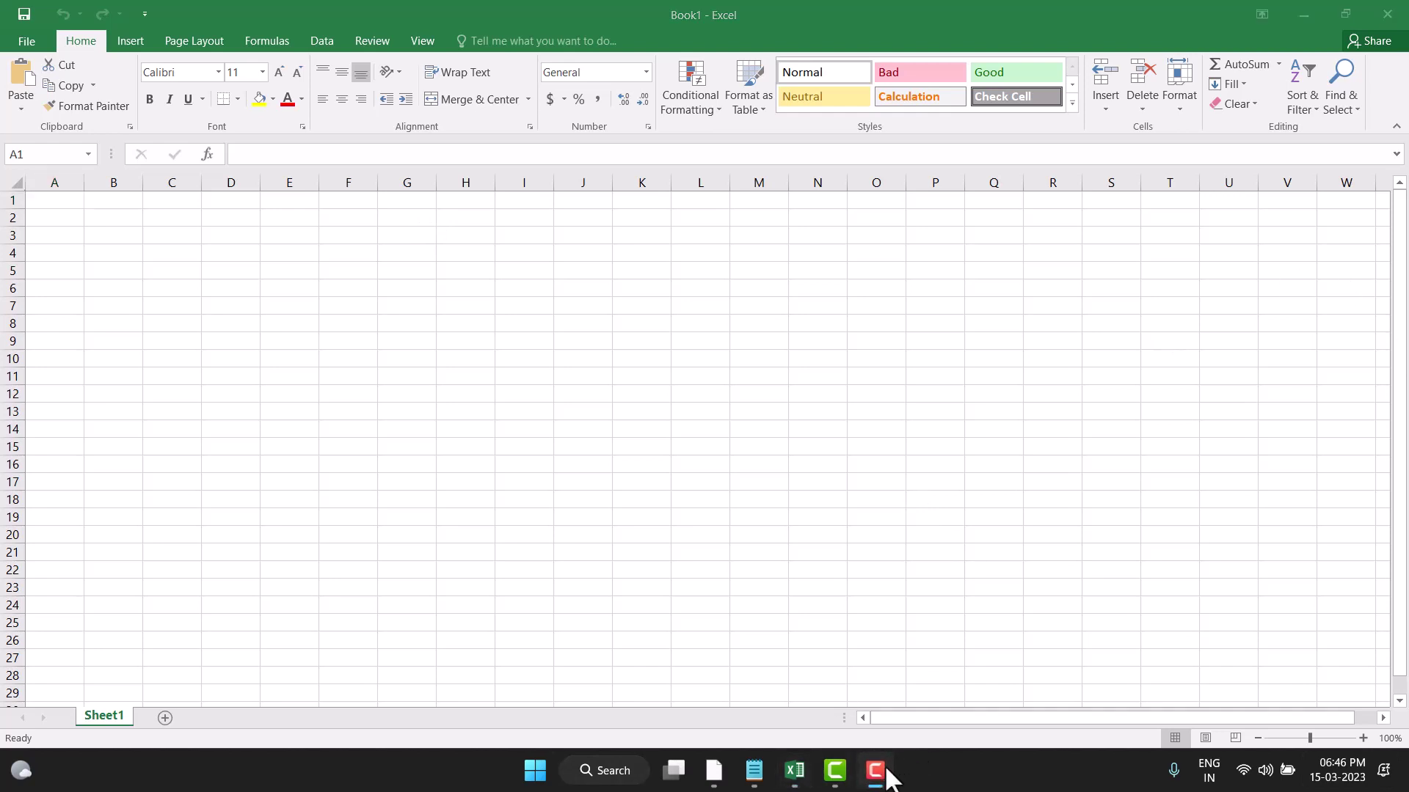
Step: In File > Info, remove the workbook's listed author with Remove Person
left_click(33, 39)
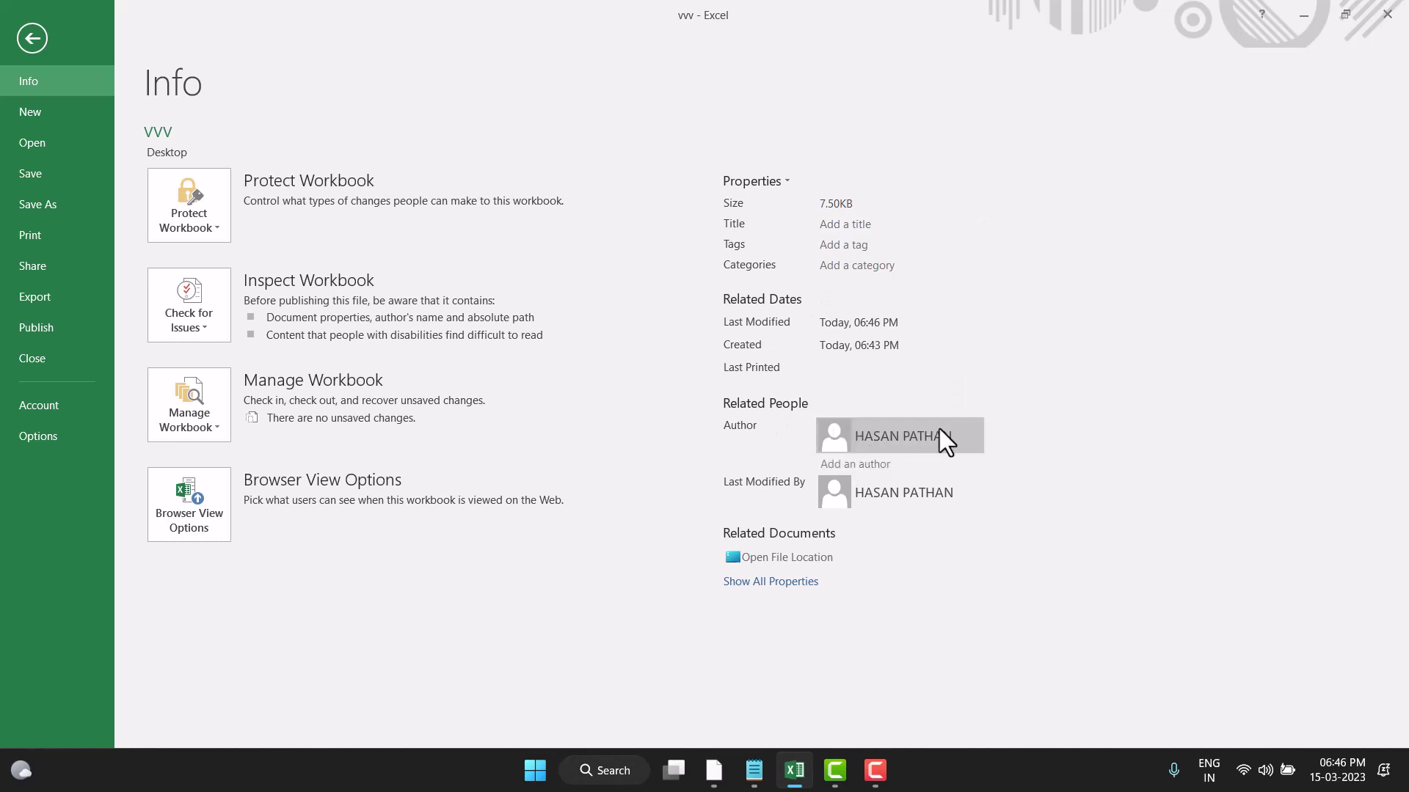
mouse_move(903, 436)
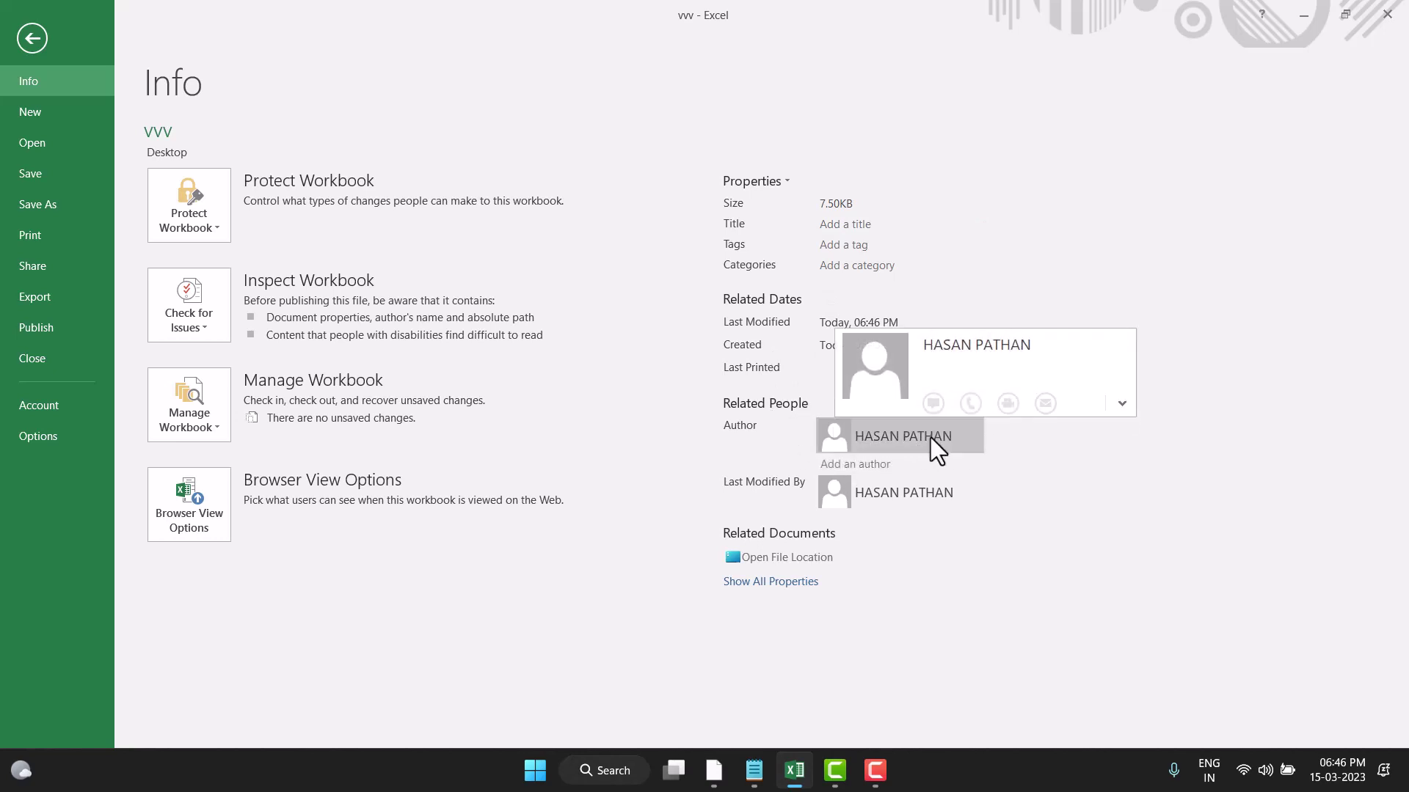
right_click(925, 438)
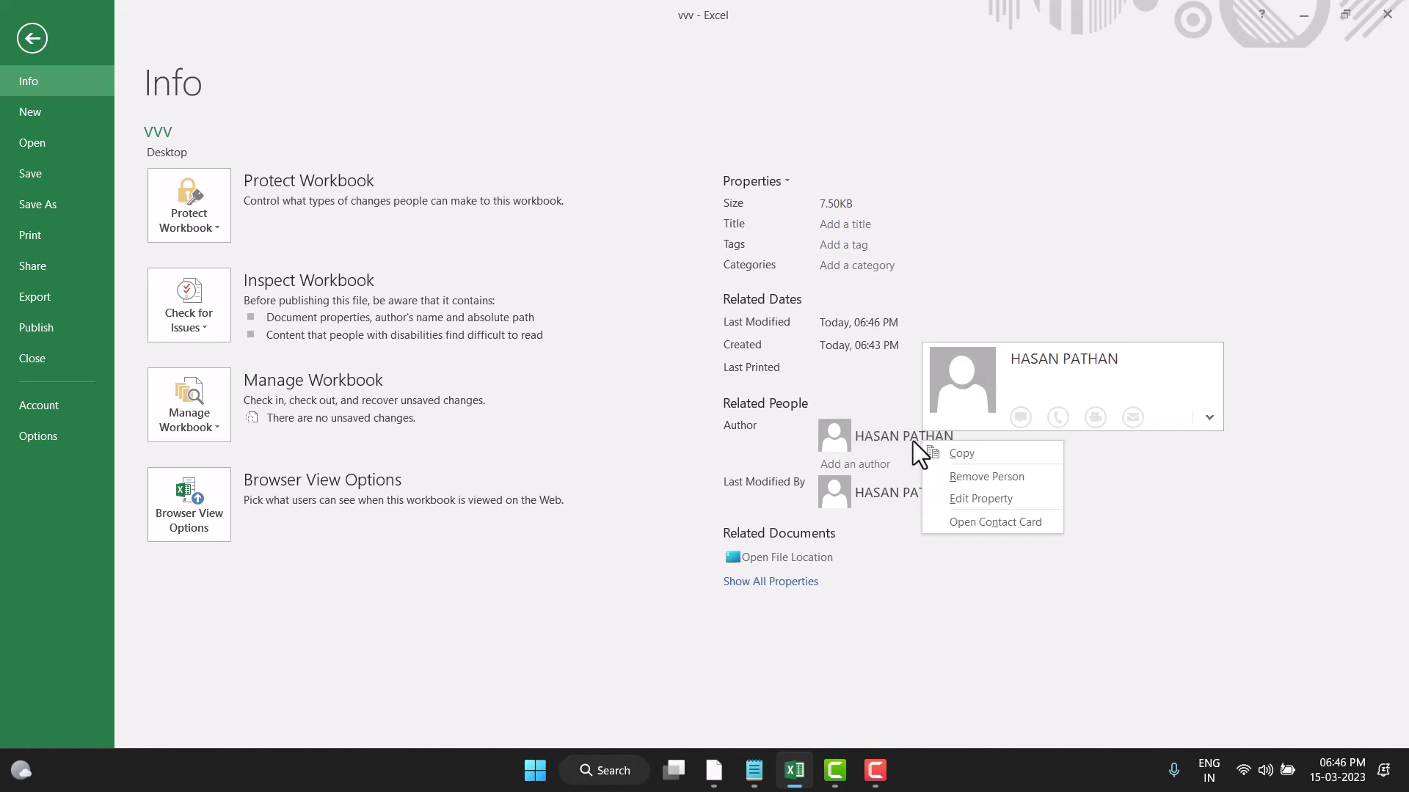
left_click(975, 476)
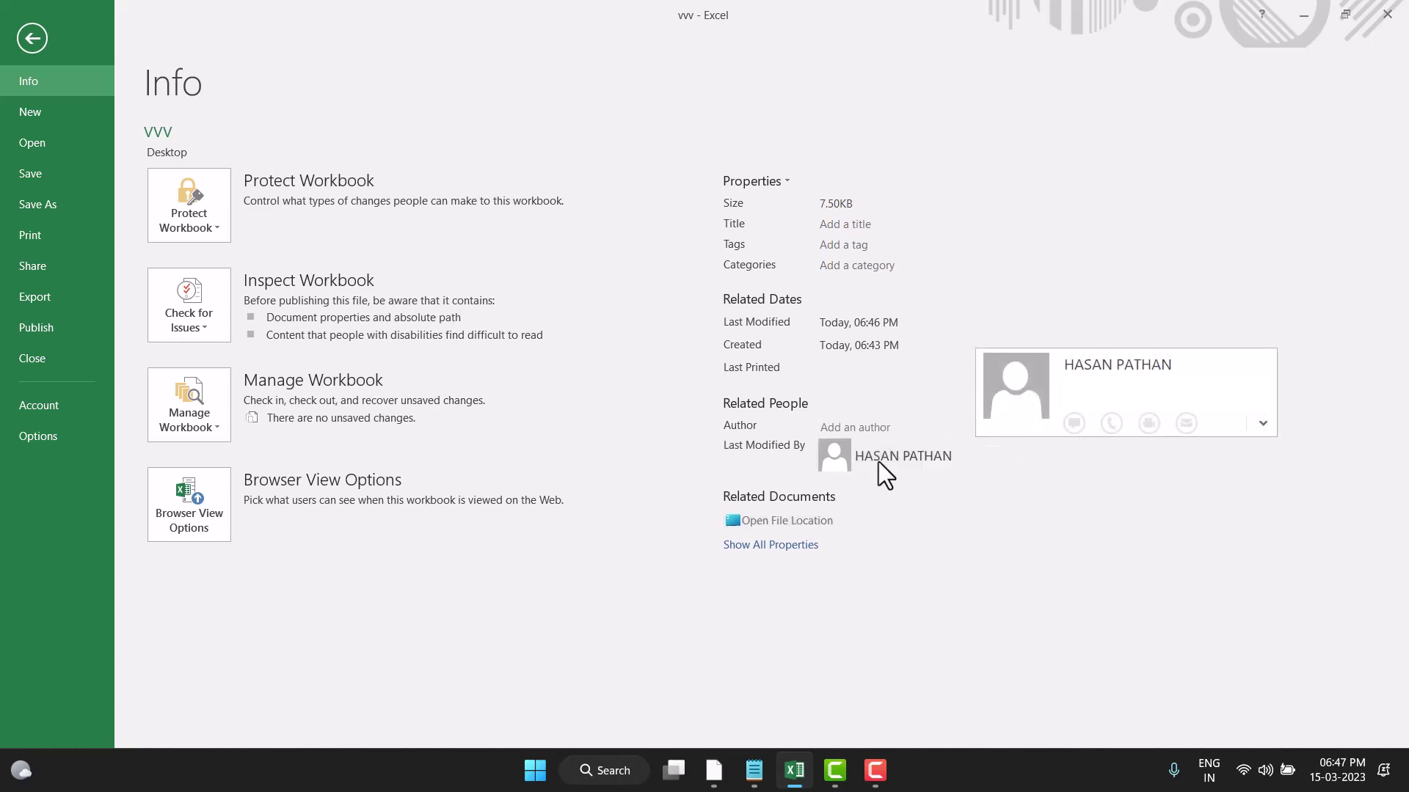
left_click(32, 37)
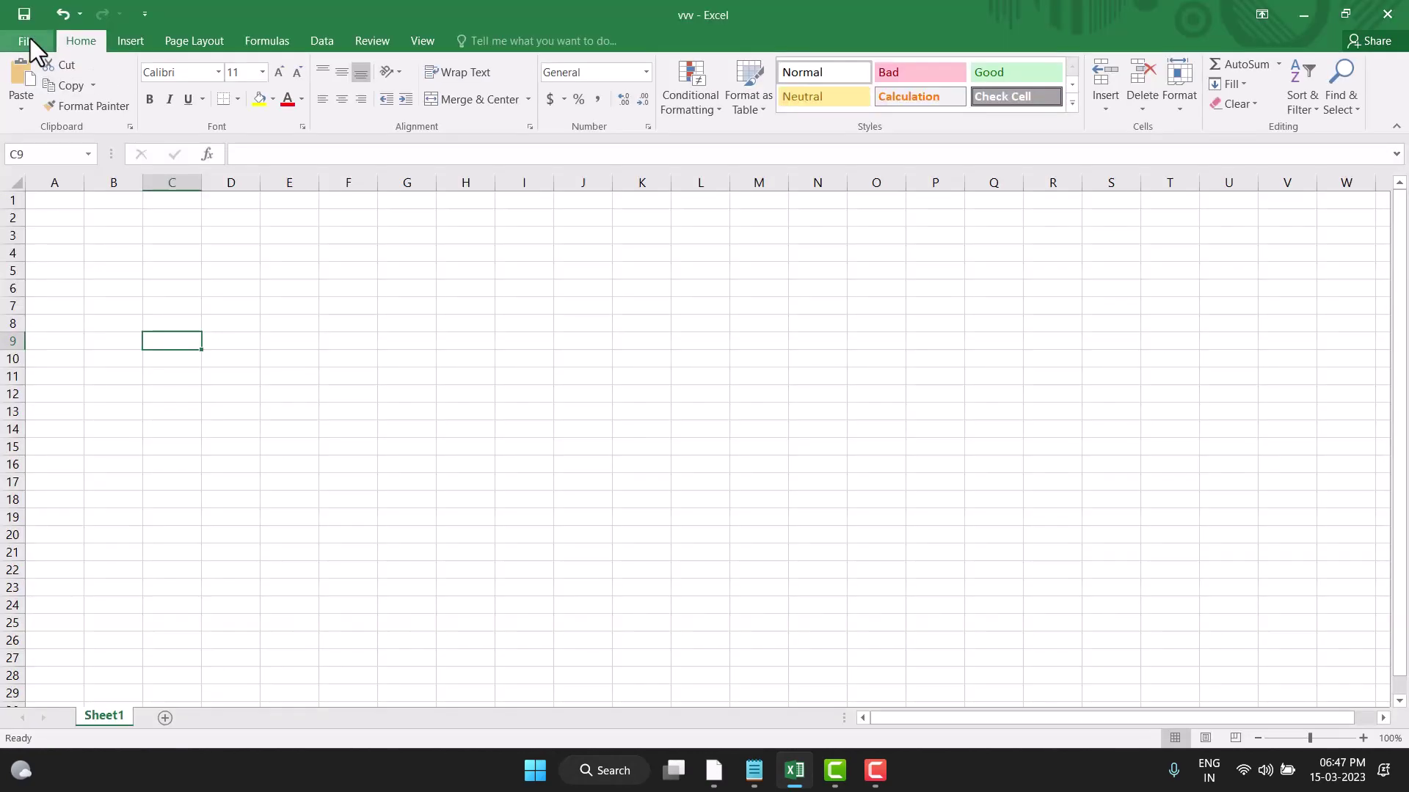
left_click(632, 287)
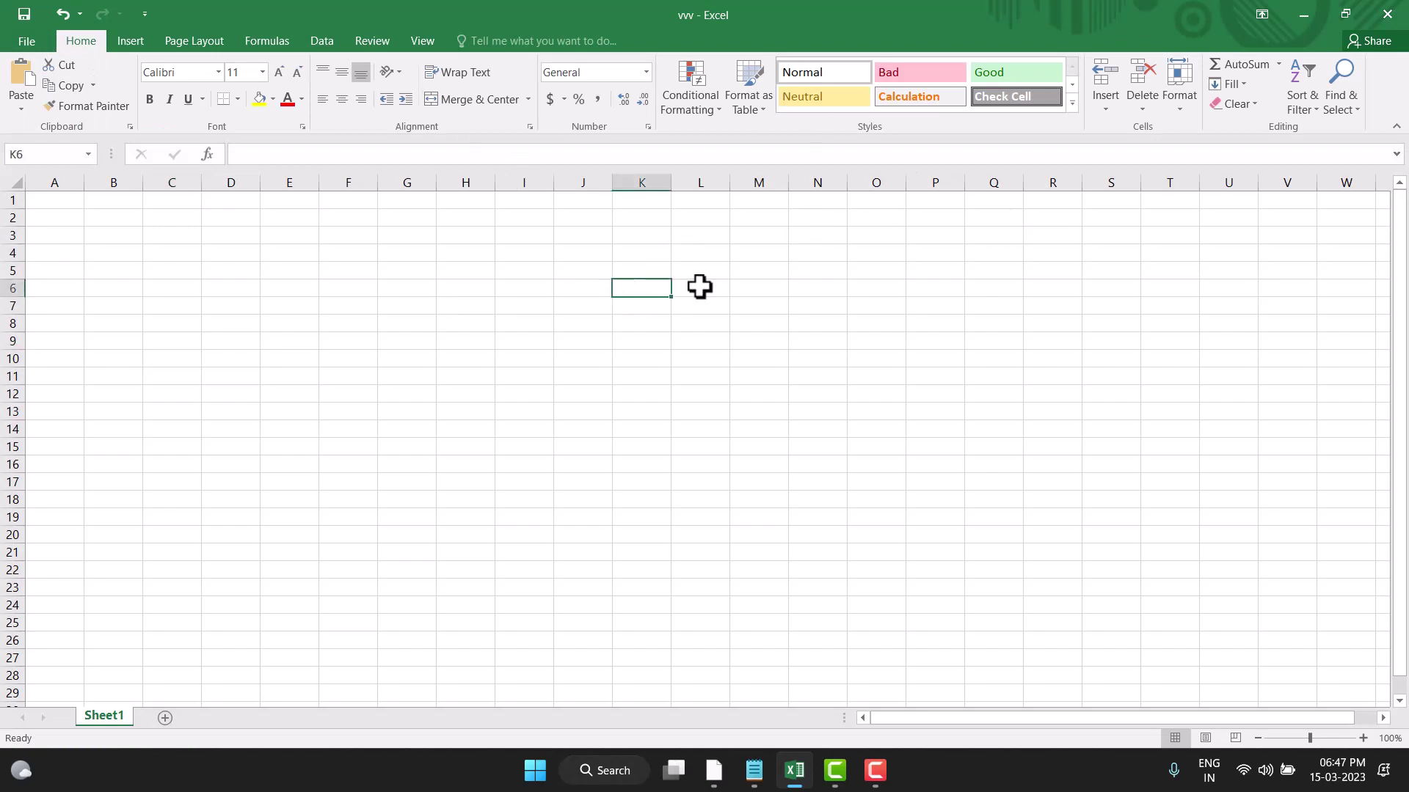
left_click(31, 42)
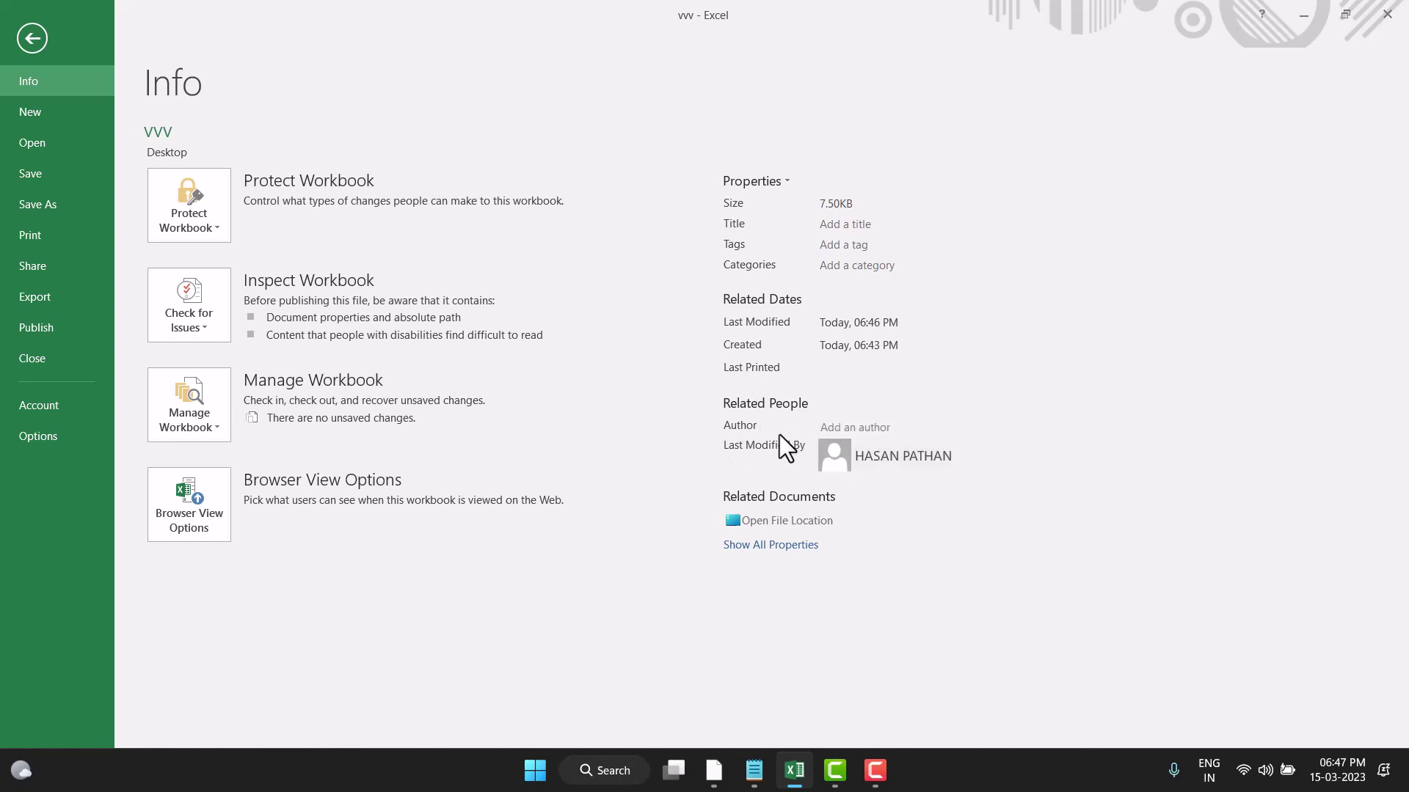
Step: Inspect the blank Author field and the Last Modified By contact options
left_click(843, 426)
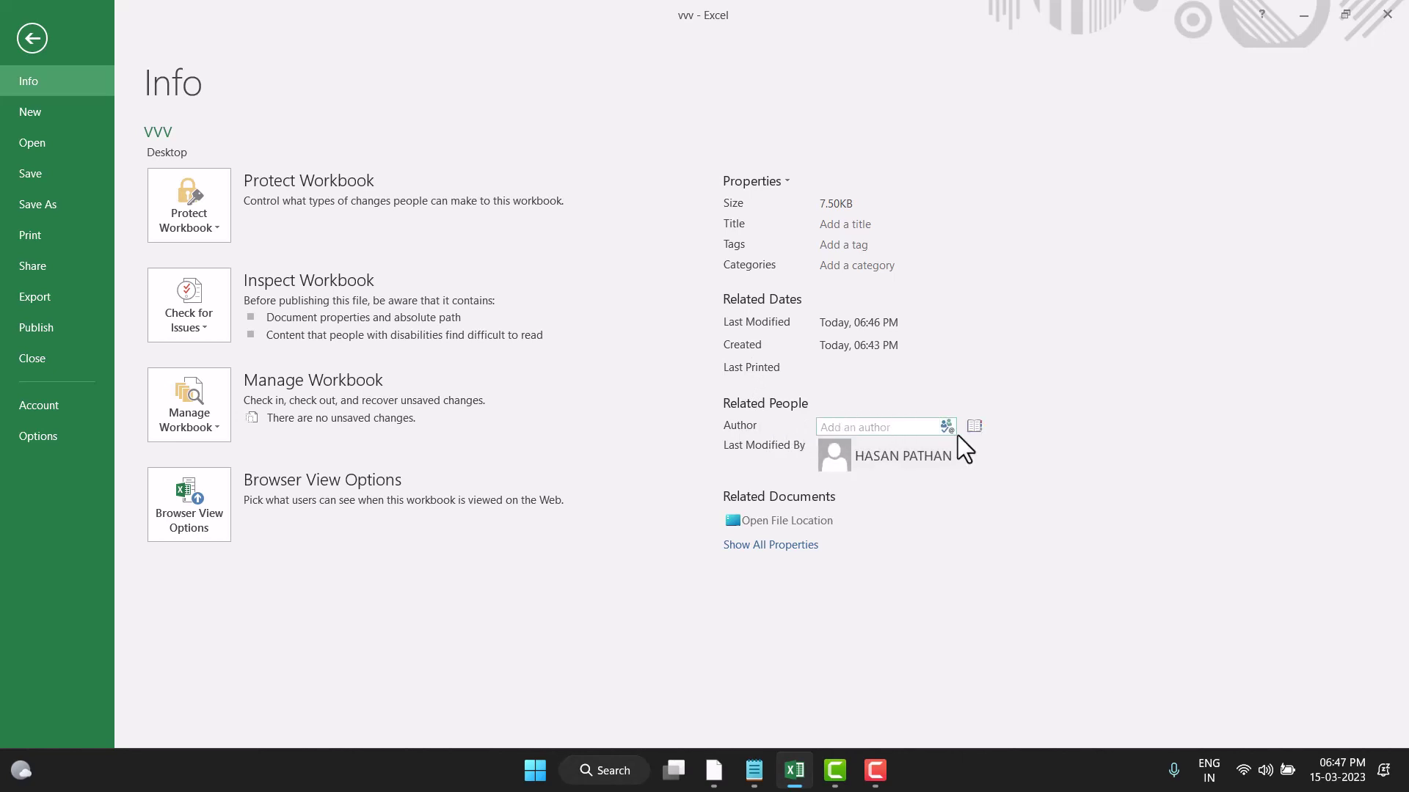
right_click(925, 451)
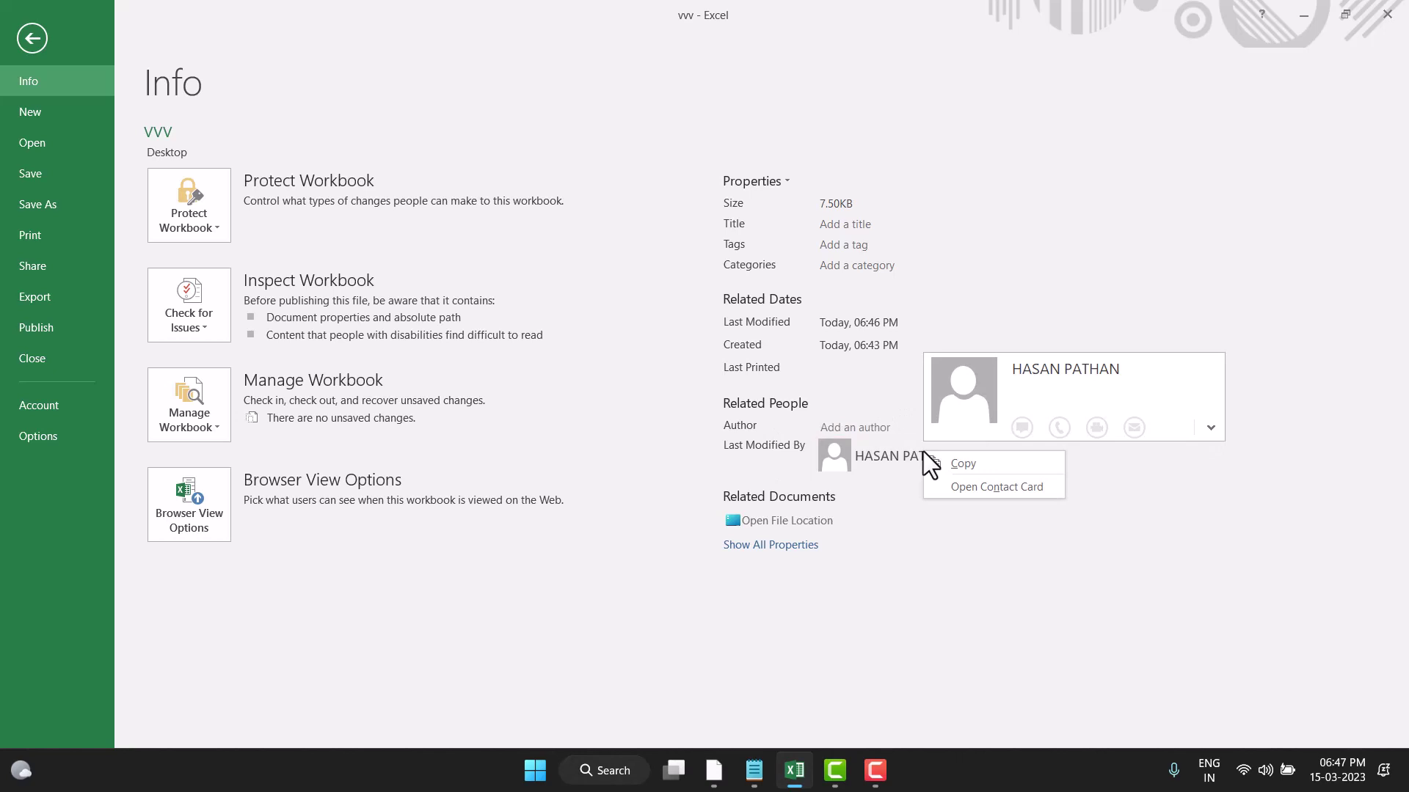
left_click(618, 576)
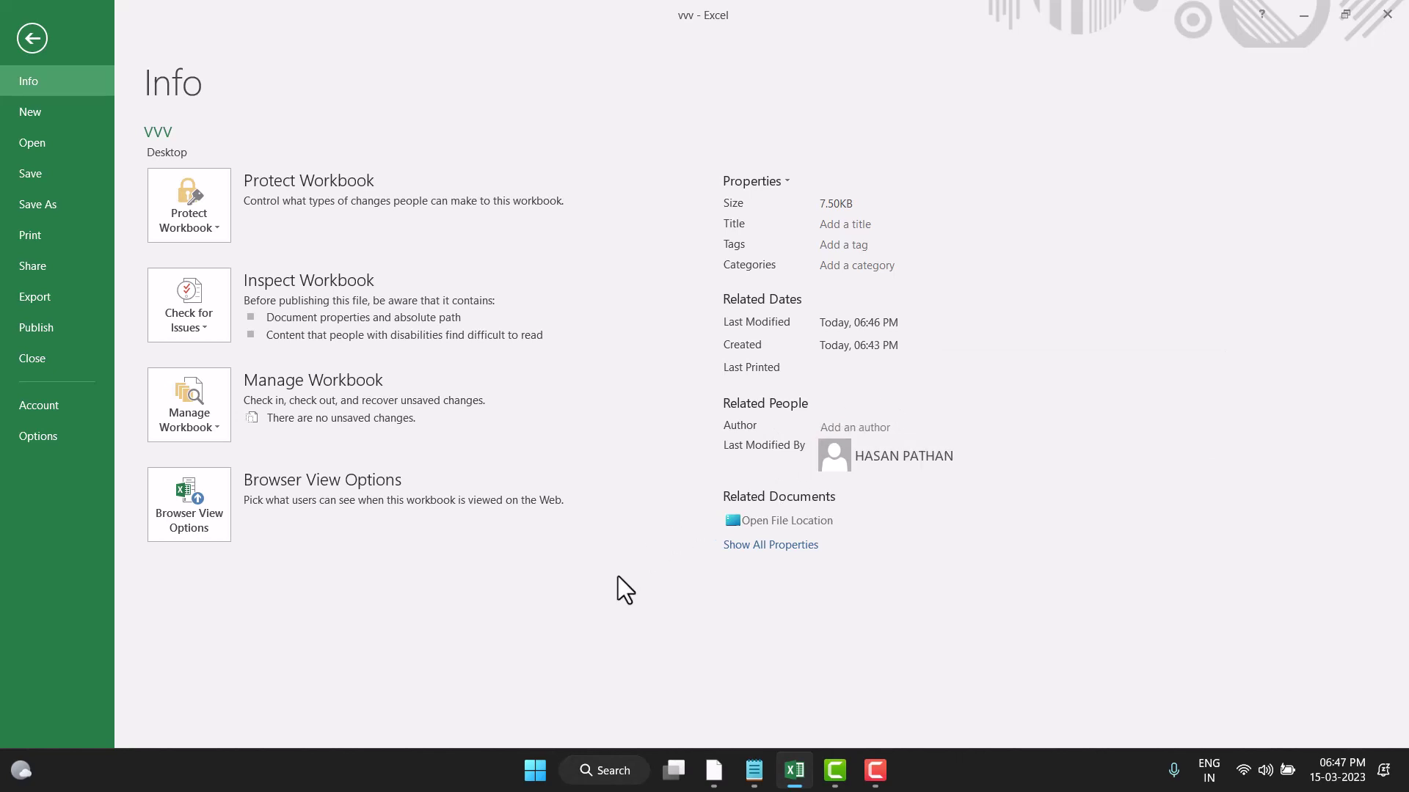
Step: Confirm the Author field stays empty, then close the vvv workbook window
left_click(871, 426)
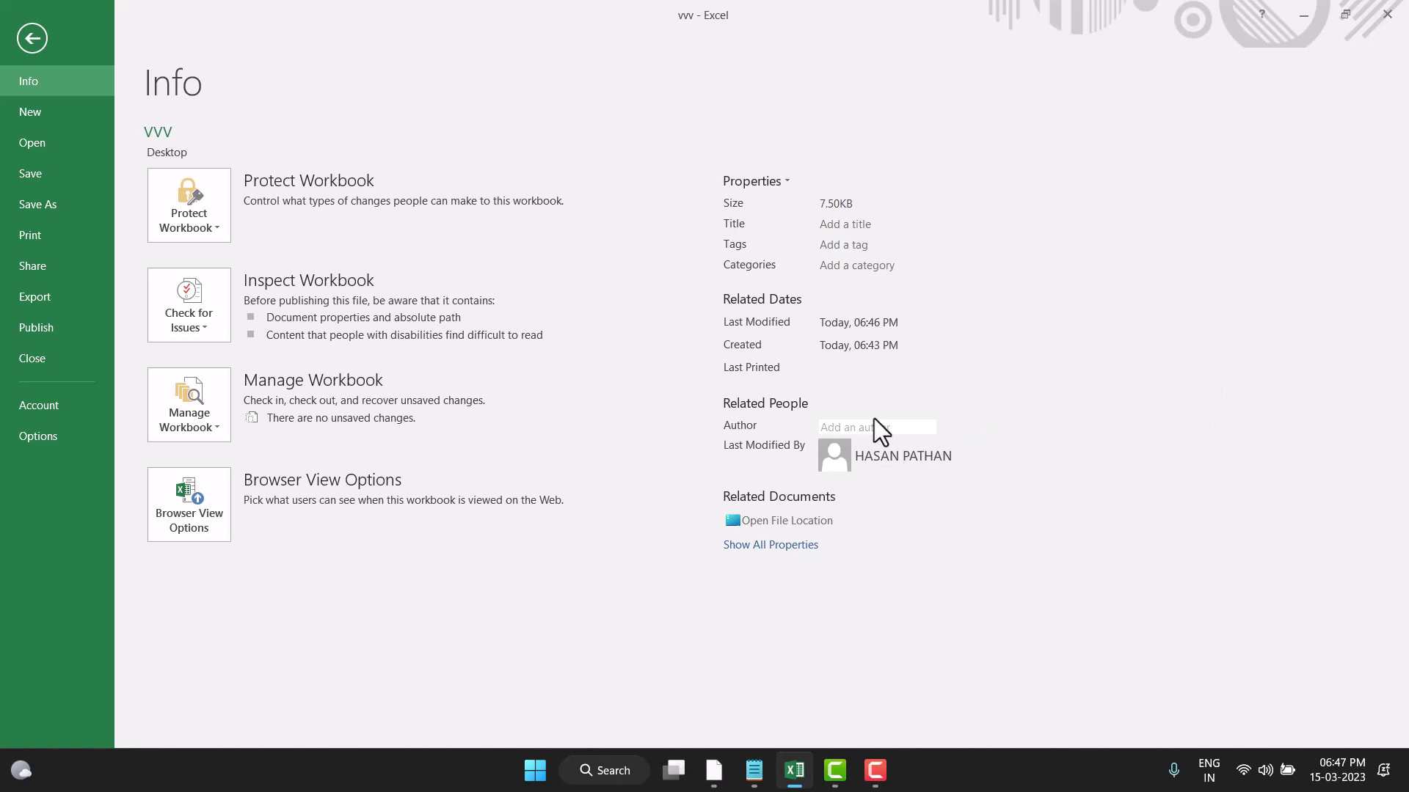
right_click(877, 425)
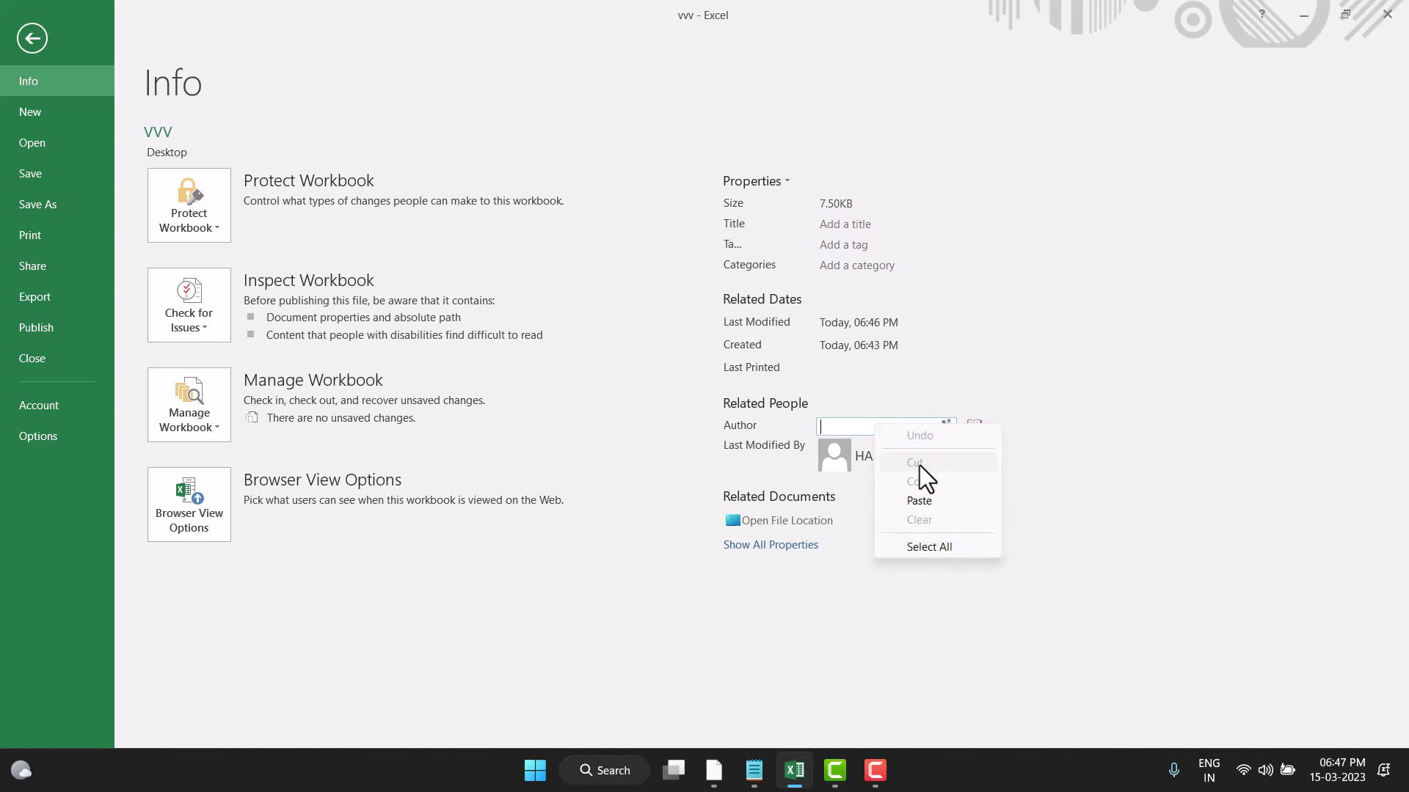
left_click(626, 620)
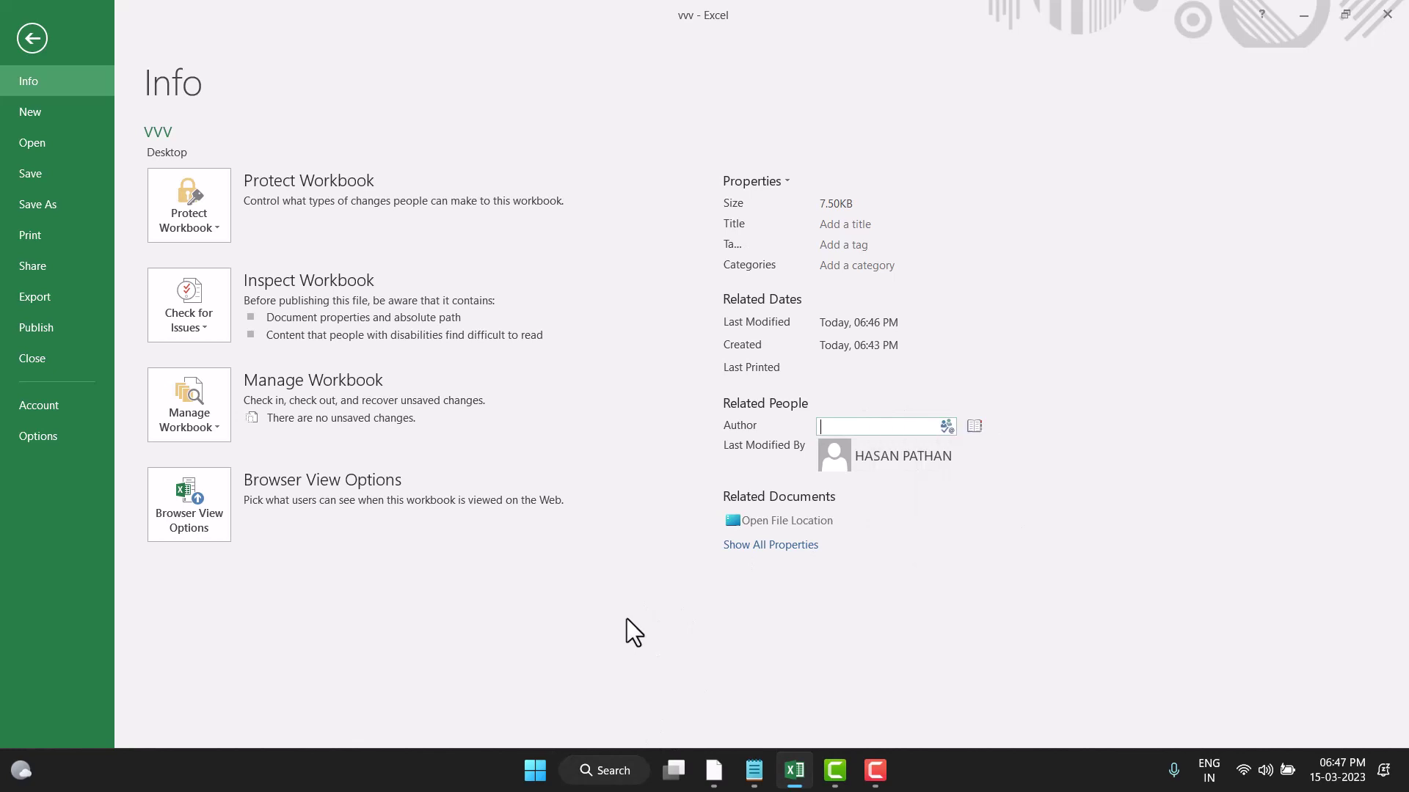
left_click(1378, 4)
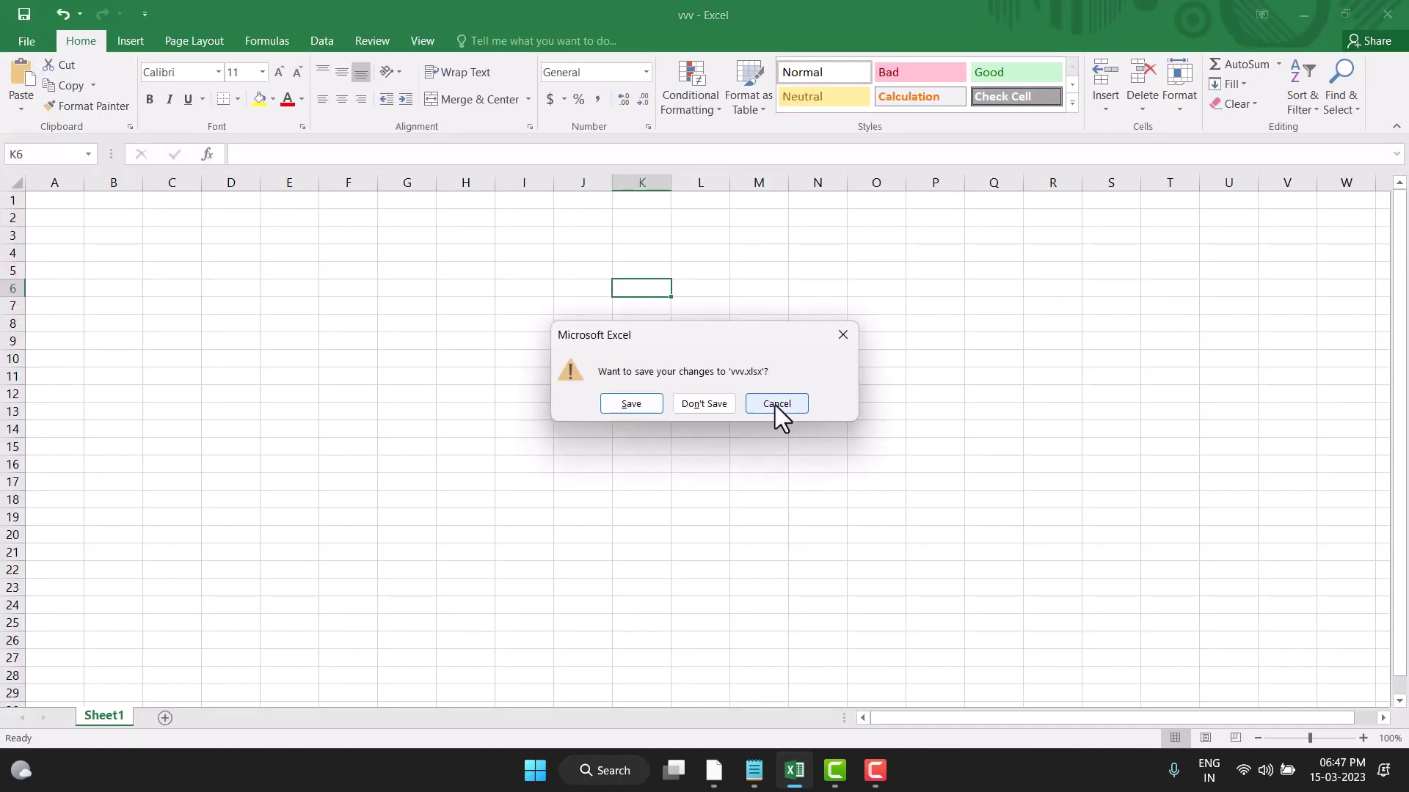